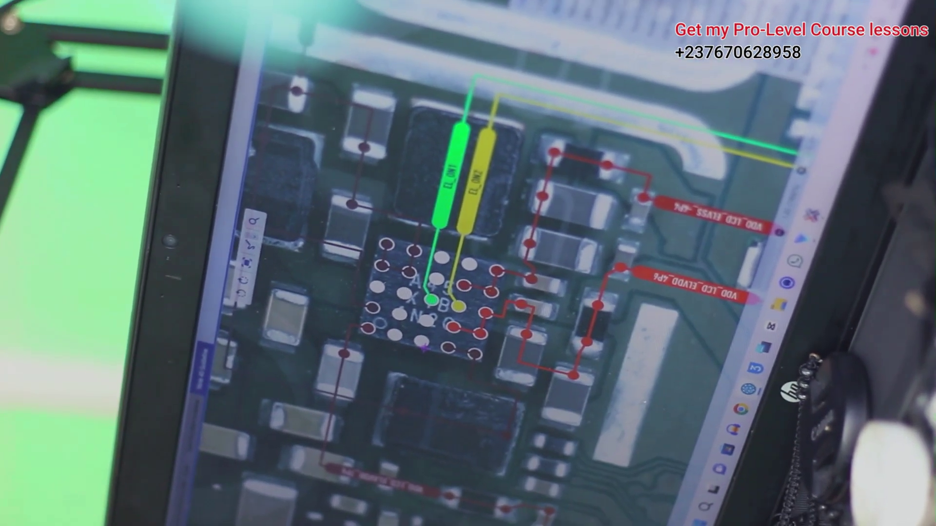
pyautogui.scroll(-5, 467, 264)
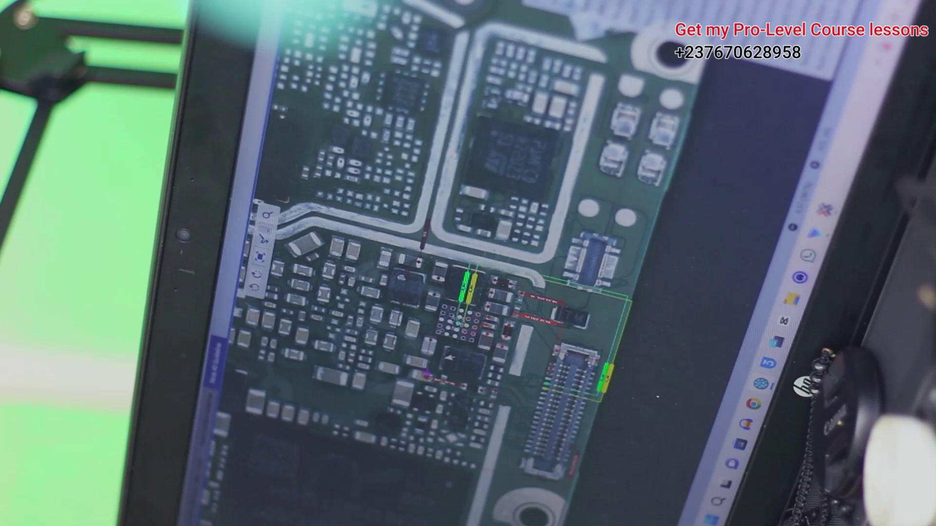
pyautogui.scroll(3, 444, 360)
pyautogui.scroll(3, 443, 360)
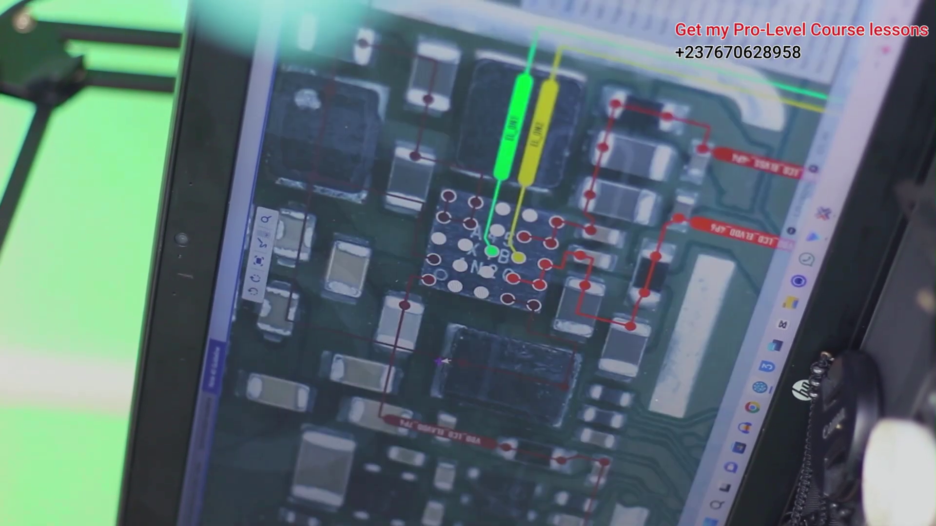